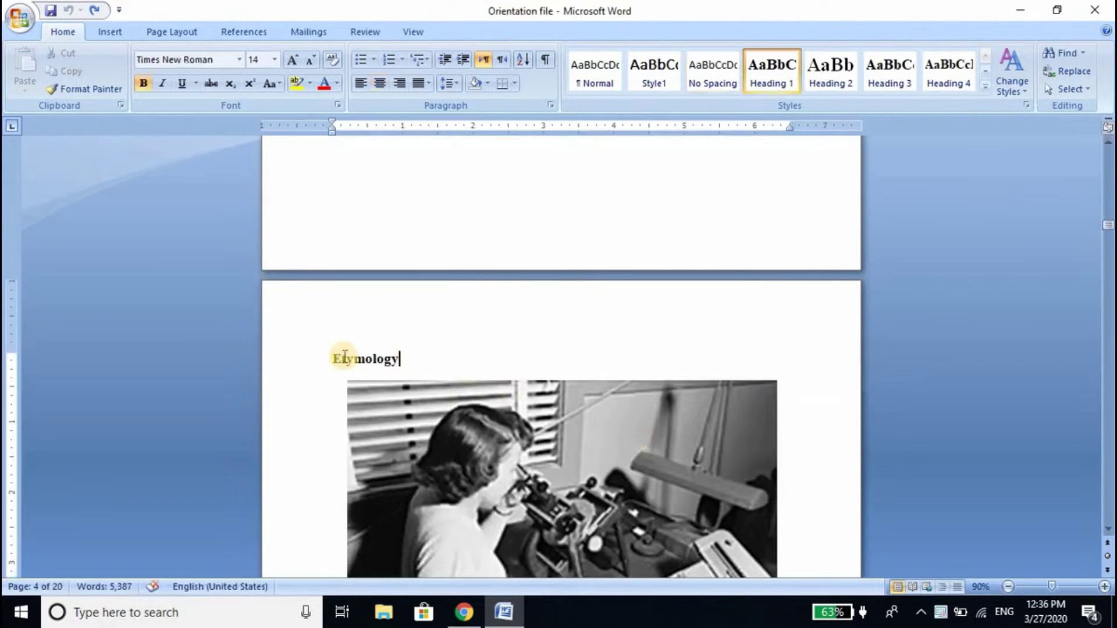
# Step: Insert a Next Page section break directly before the "Etymology" heading
pyautogui.click(328, 359)
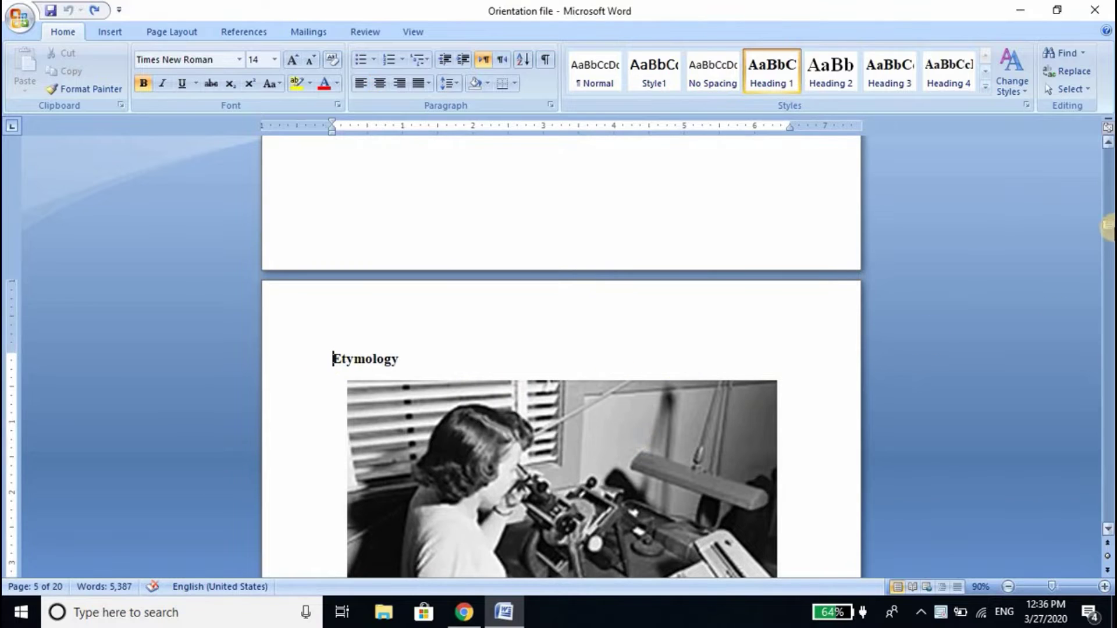
pyautogui.moveTo(1109, 228); pyautogui.dragTo(1109, 238)
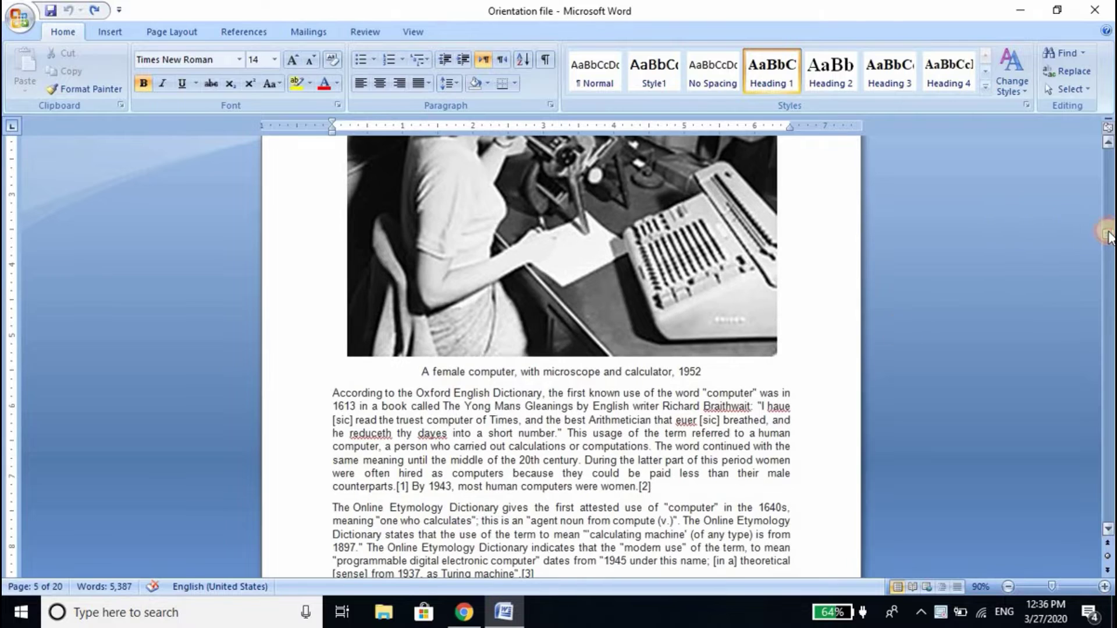
pyautogui.click(705, 372)
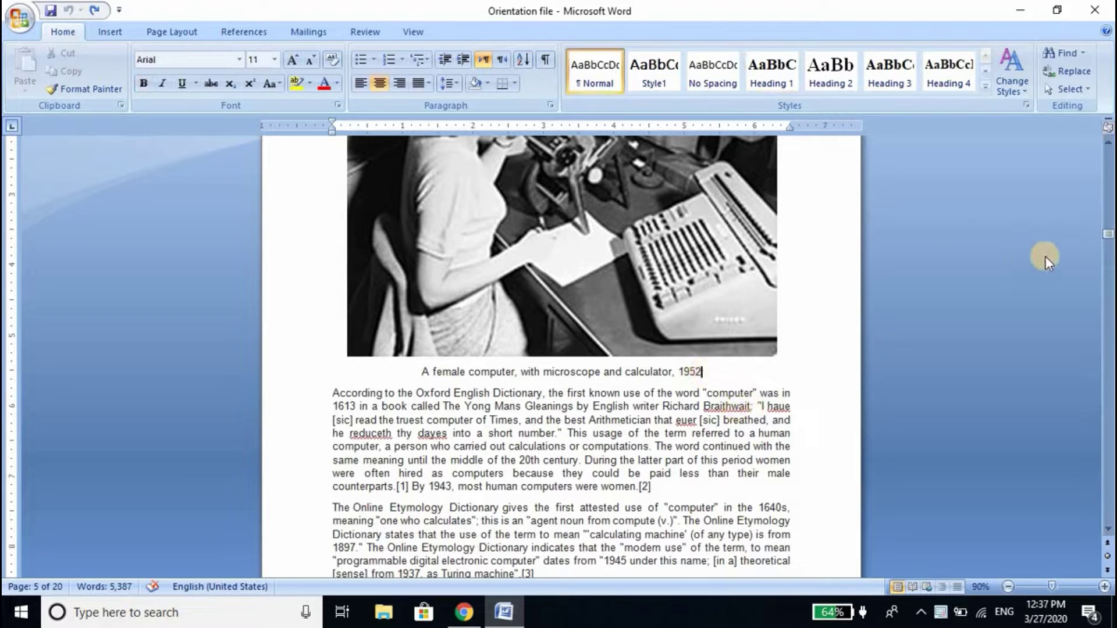
pyautogui.moveTo(1107, 236); pyautogui.dragTo(1107, 227)
pyautogui.click(422, 297)
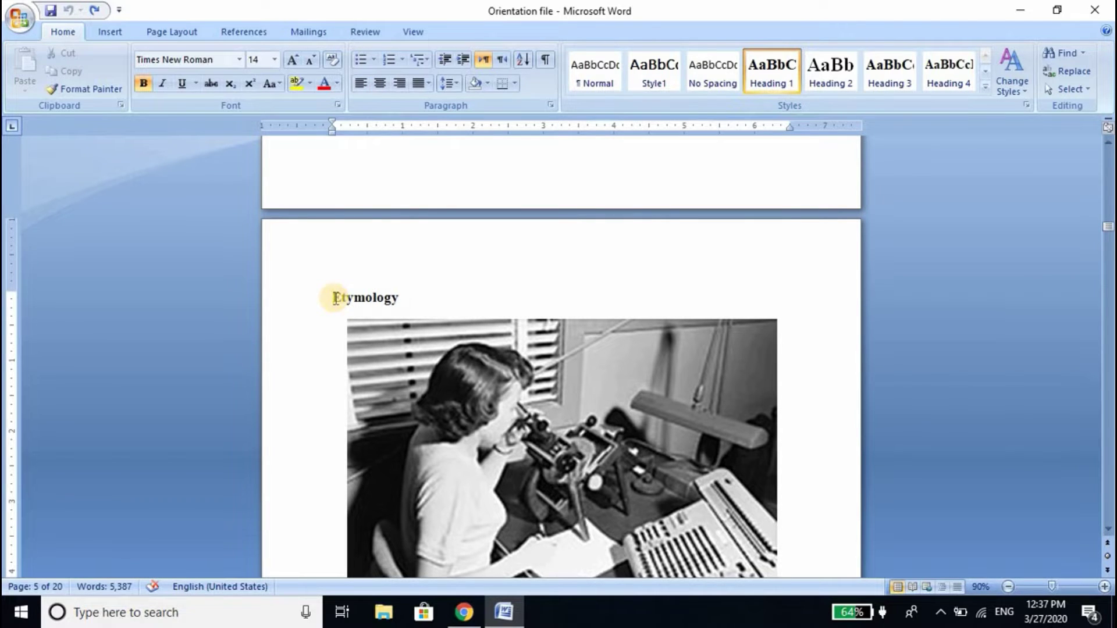
pyautogui.click(336, 298)
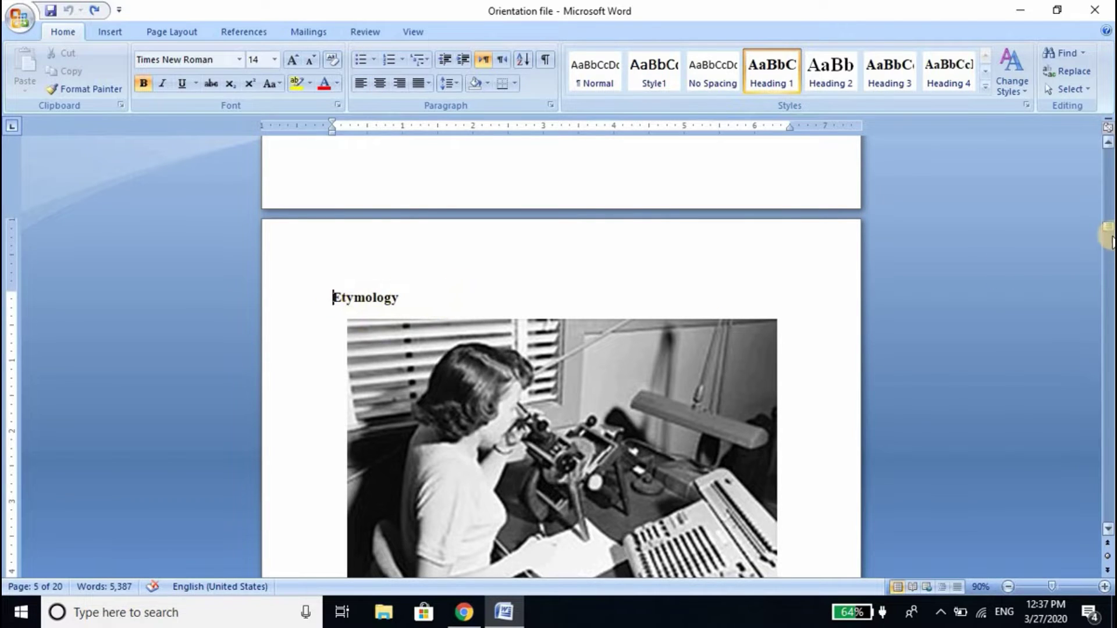
pyautogui.moveTo(1110, 231); pyautogui.dragTo(1110, 226)
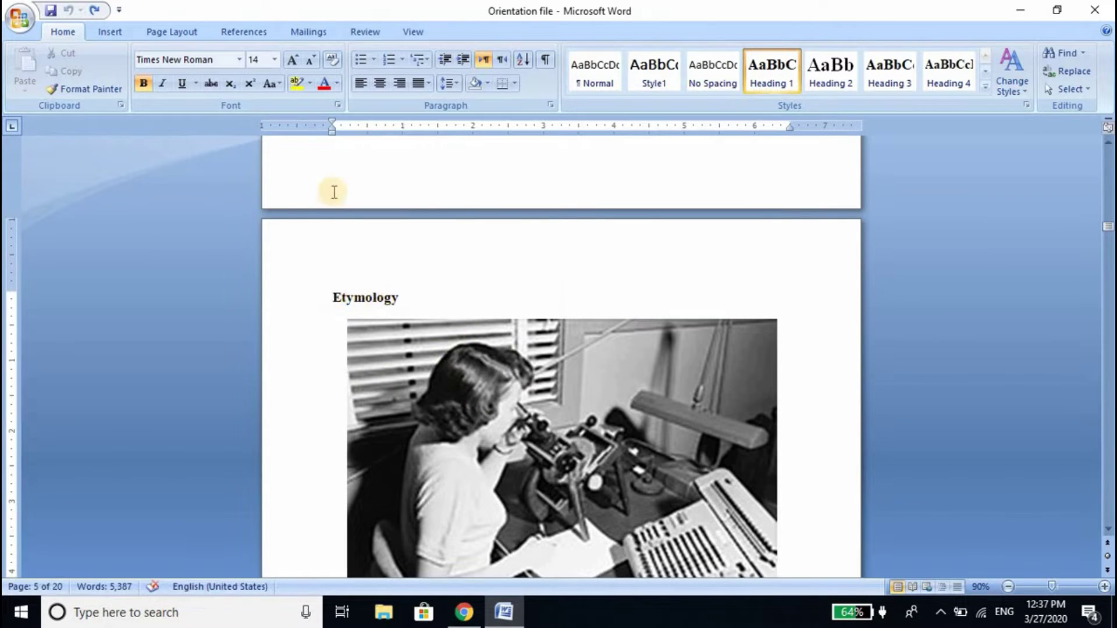
pyautogui.click(177, 32)
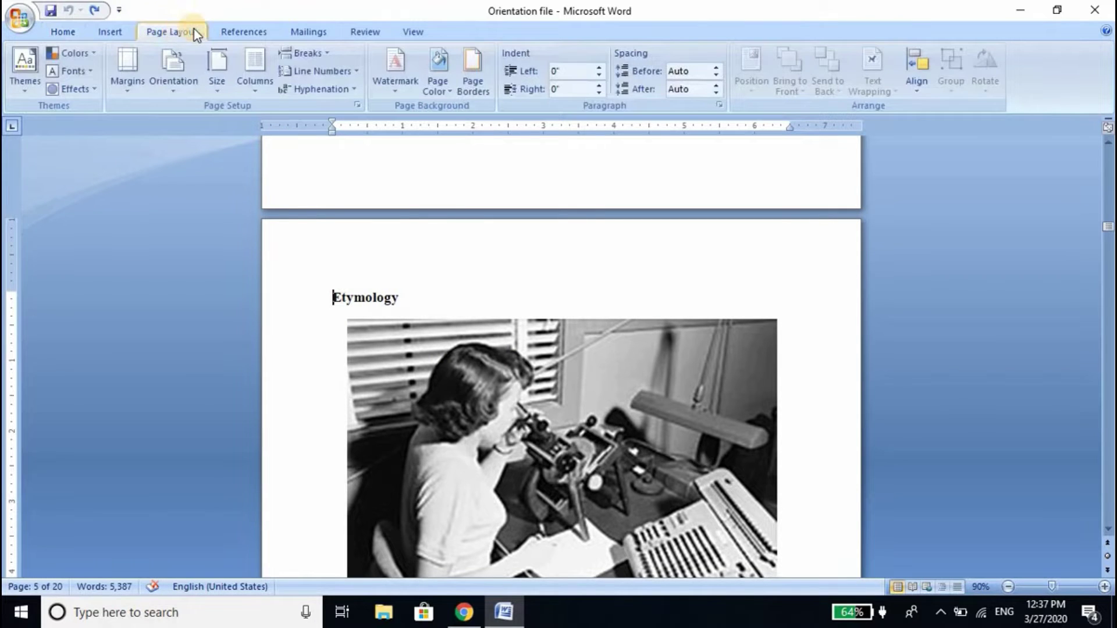
pyautogui.click(307, 53)
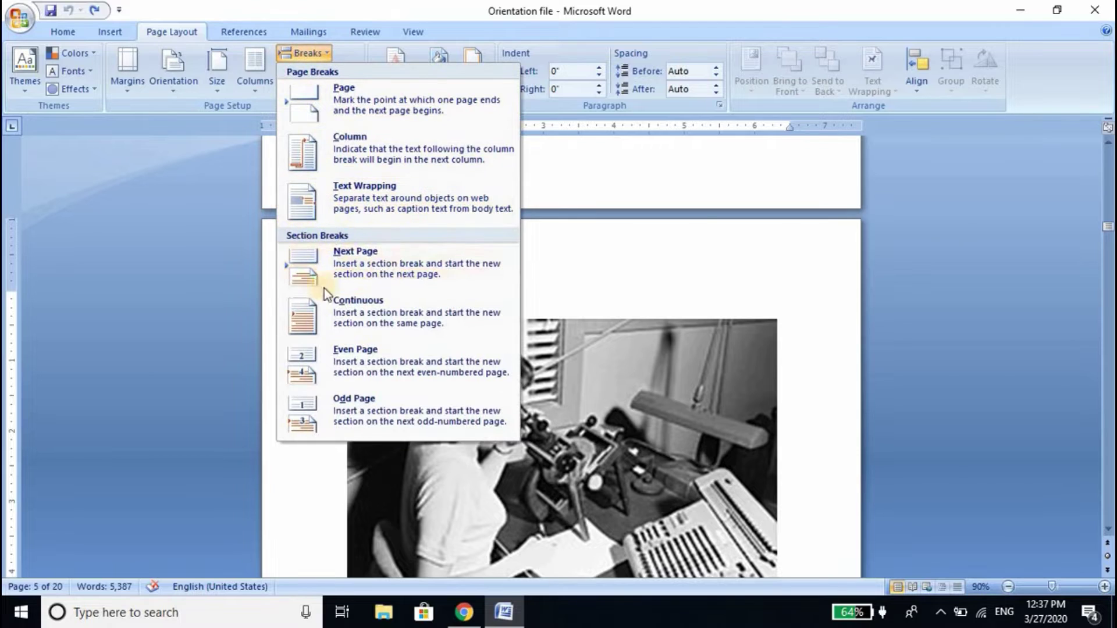
pyautogui.click(358, 253)
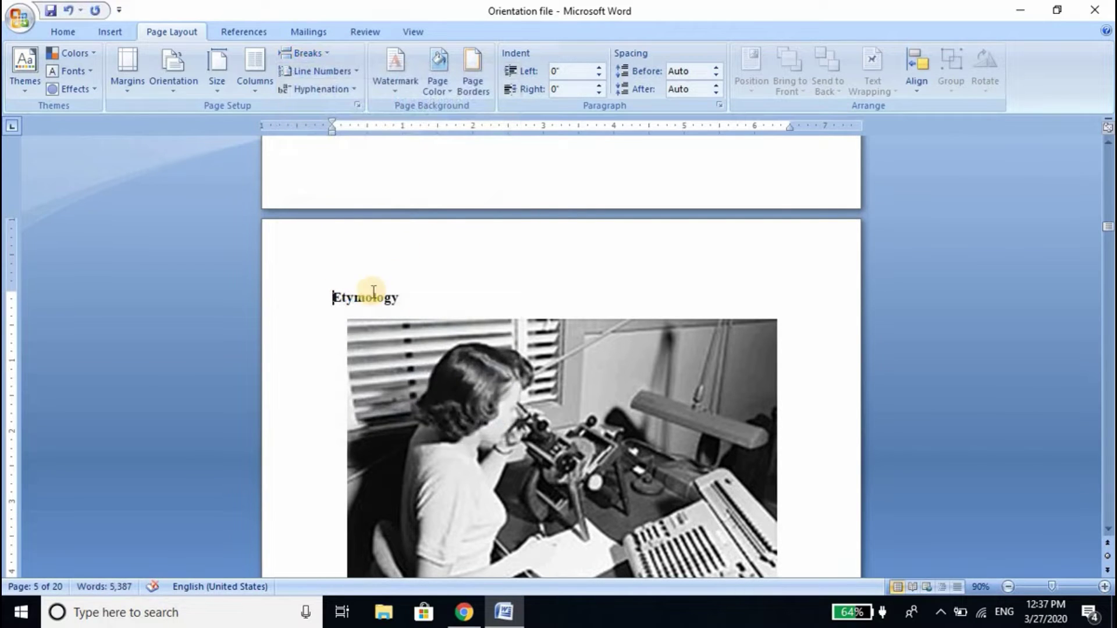
# Step: Check the section labels in the header and footer areas around the Etymology page, and return to the body text
pyautogui.doubleClick(377, 240)
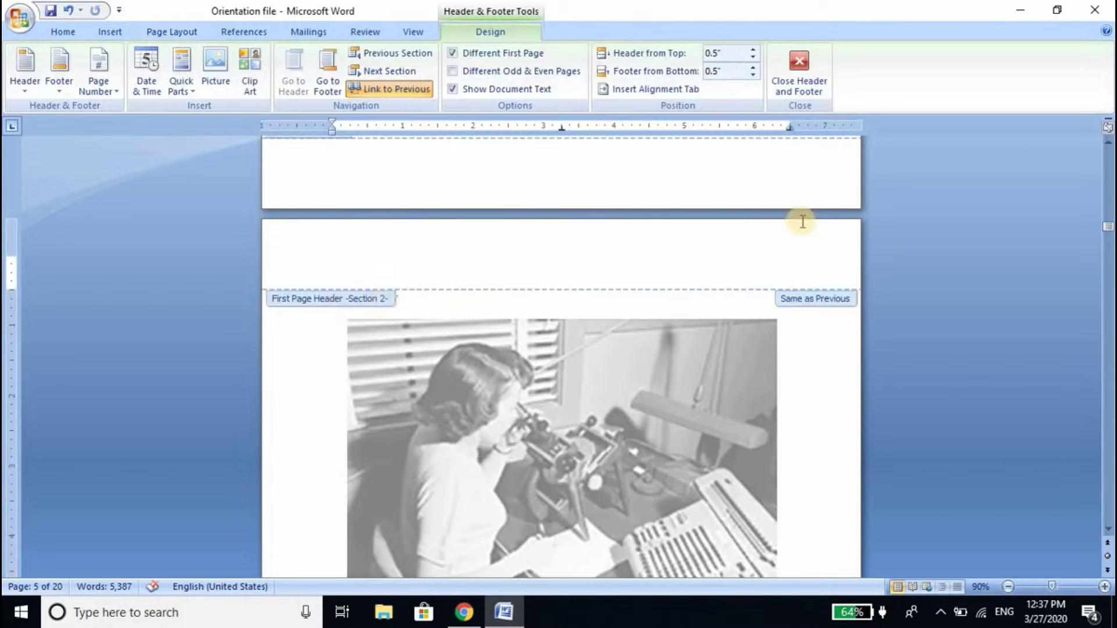
pyautogui.click(1107, 143)
pyautogui.click(1107, 144)
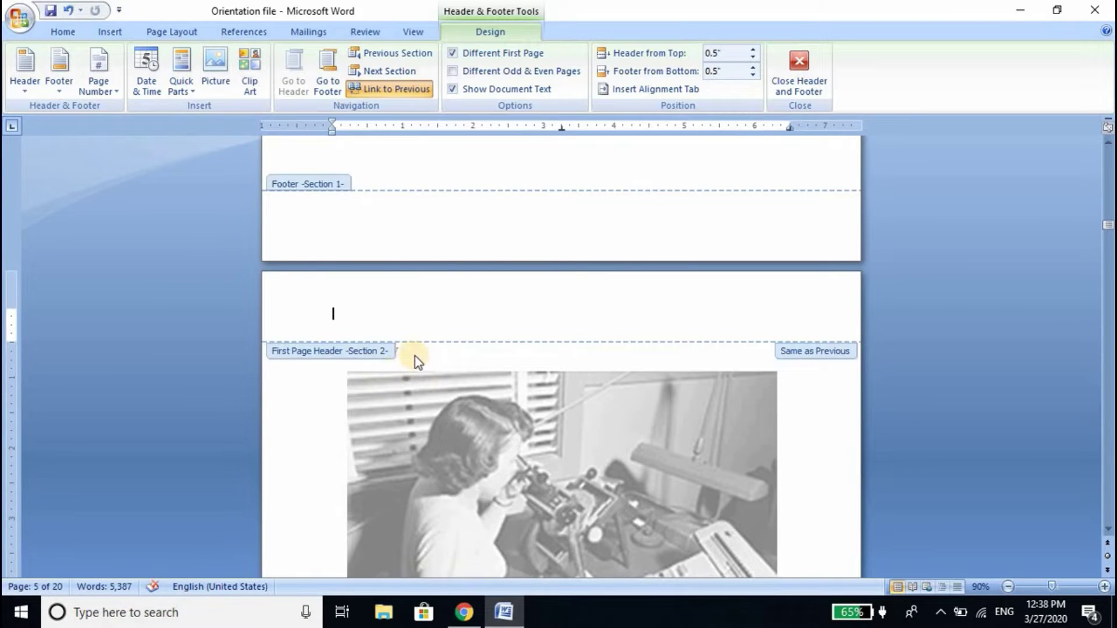
pyautogui.click(815, 93)
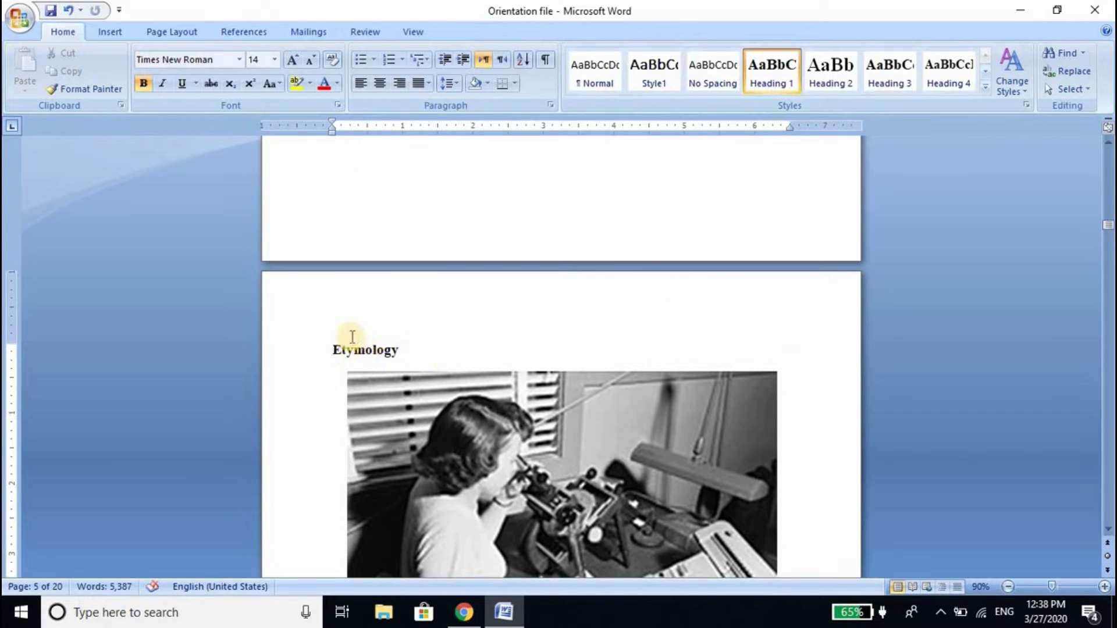
# Step: Change the page orientation of the section starting at the "Etymology" heading to Landscape
pyautogui.click(178, 35)
pyautogui.click(177, 75)
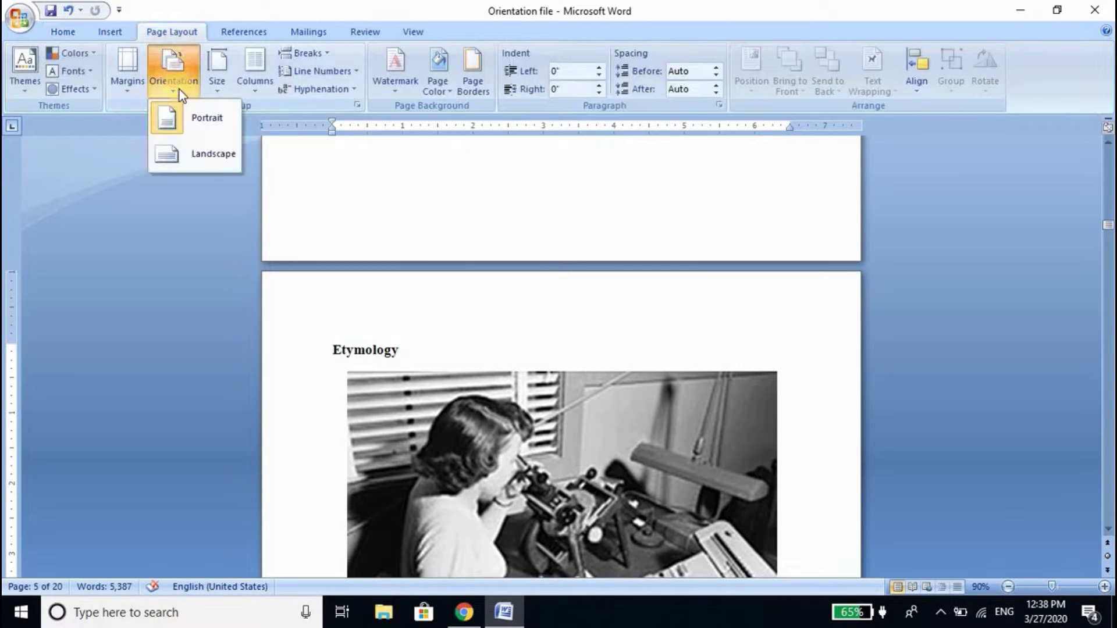
pyautogui.click(199, 155)
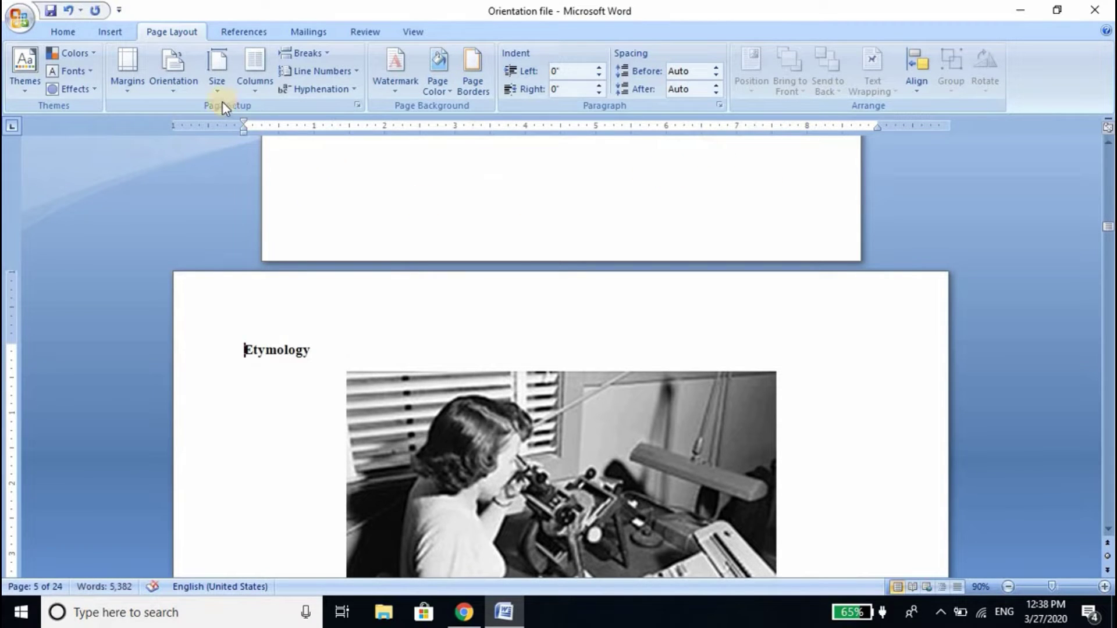
pyautogui.click(195, 85)
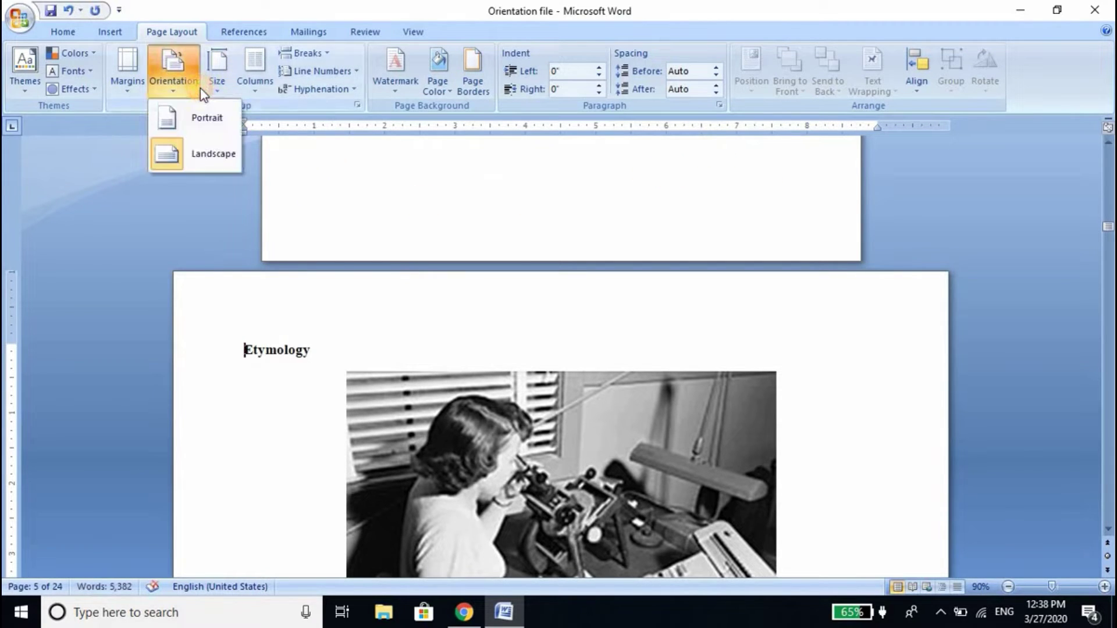
pyautogui.click(551, 355)
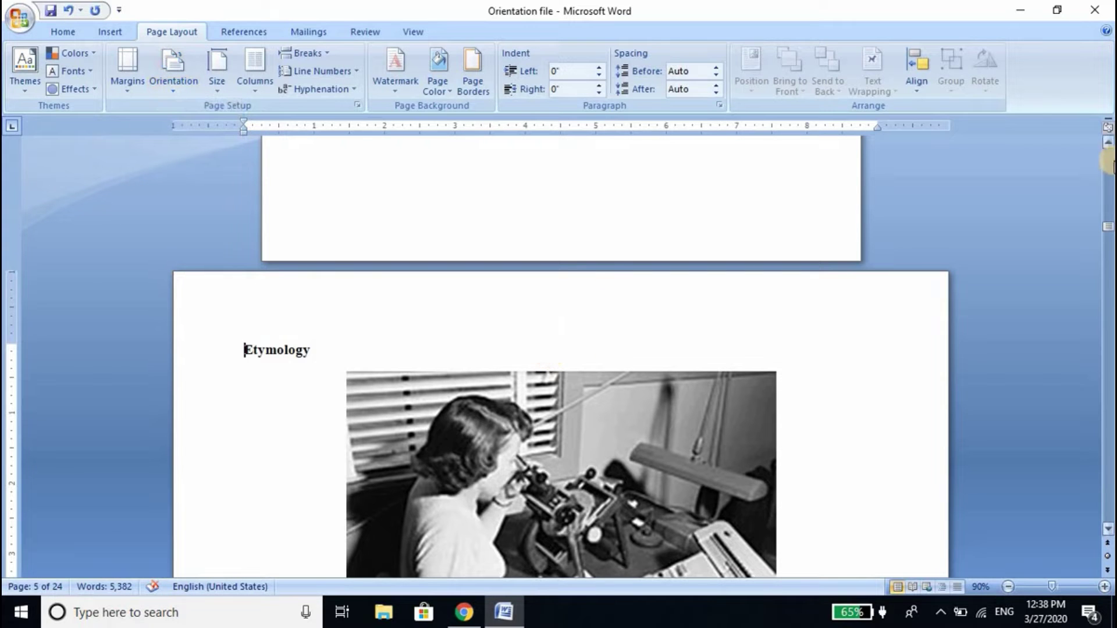
# Step: Push the paragraph beginning "According to the Oxford English Dictionary" onto the next page by adding empty lines before it
pyautogui.click(1108, 142)
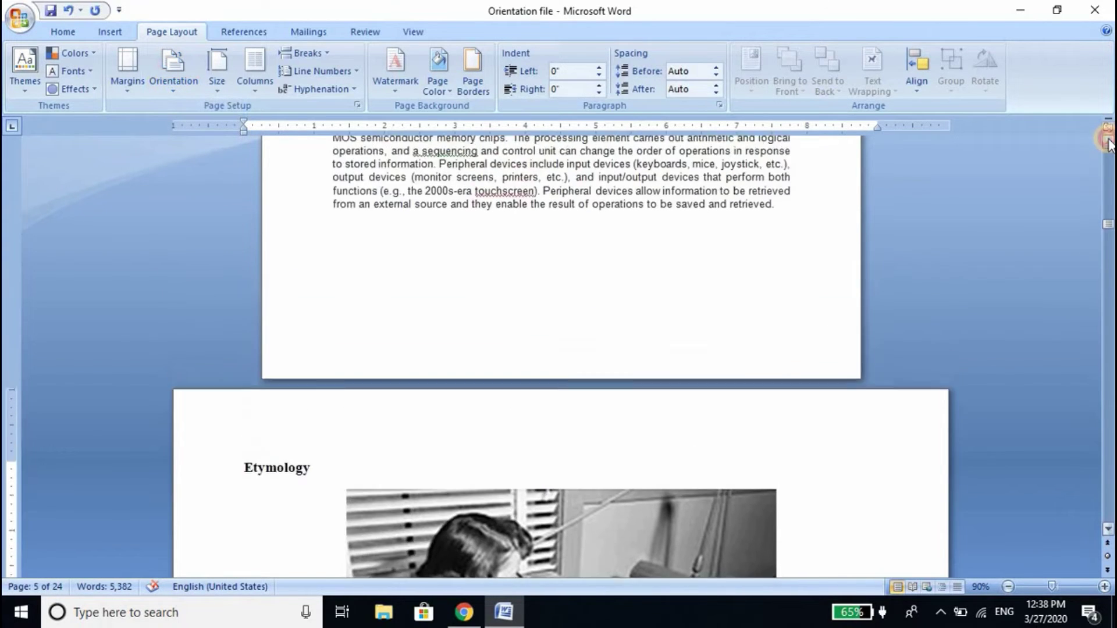
pyautogui.scroll(7, 1108, 142)
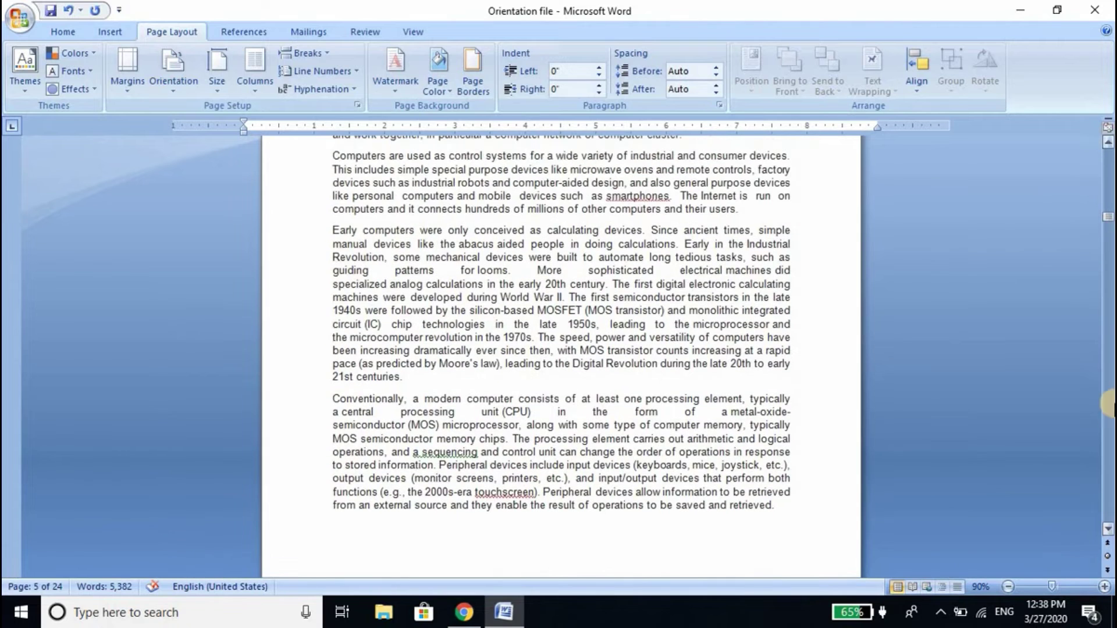
pyautogui.click(1109, 530)
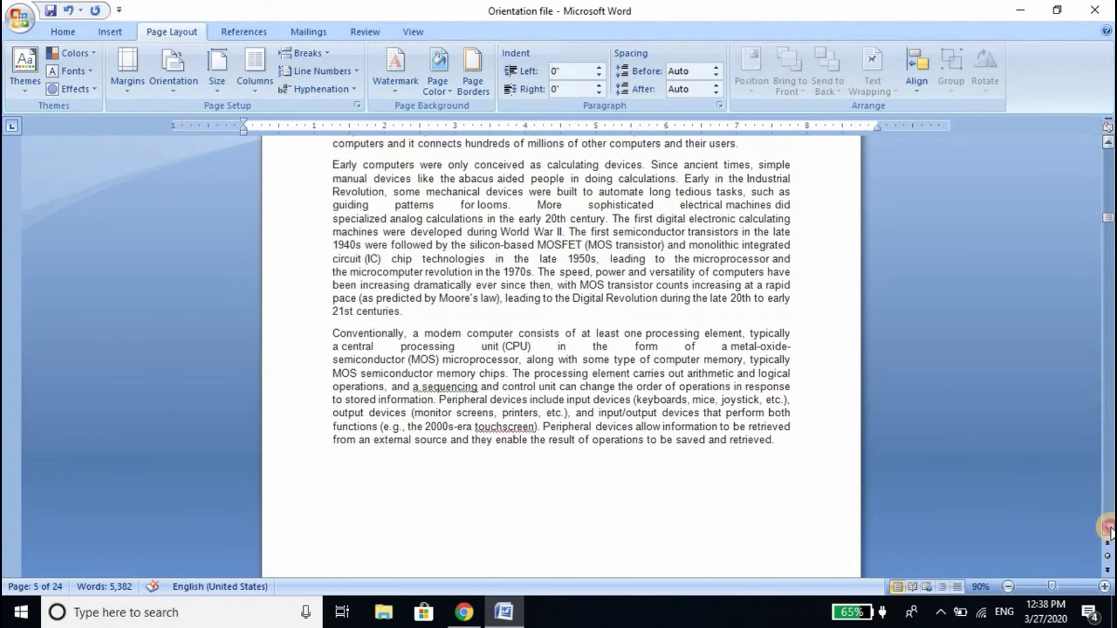
pyautogui.click(1108, 530)
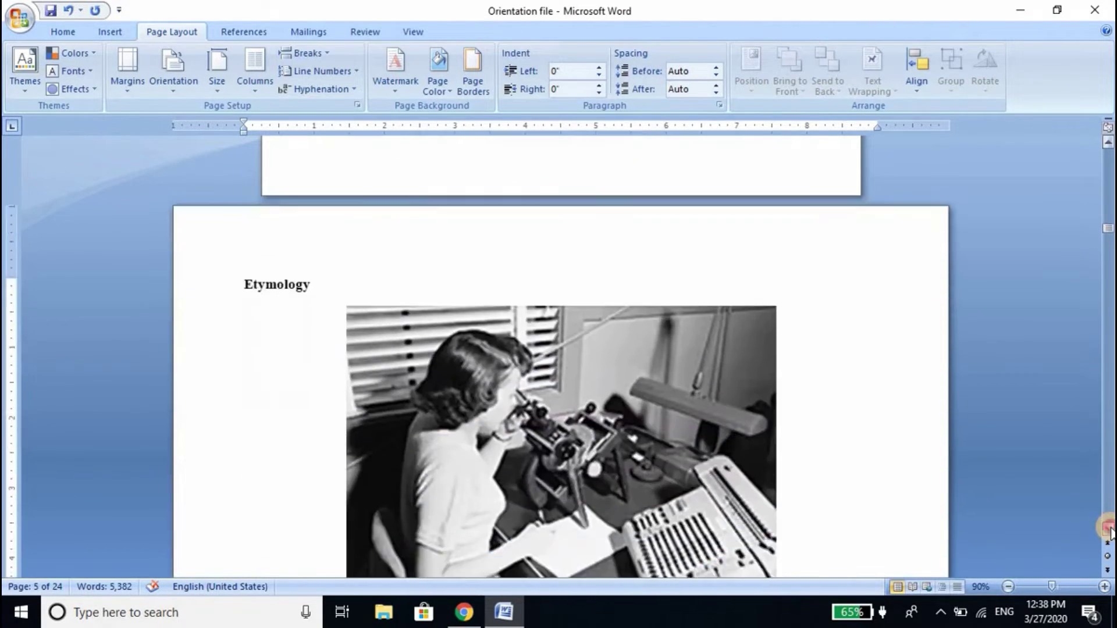
pyautogui.click(1108, 529)
pyautogui.click(1108, 530)
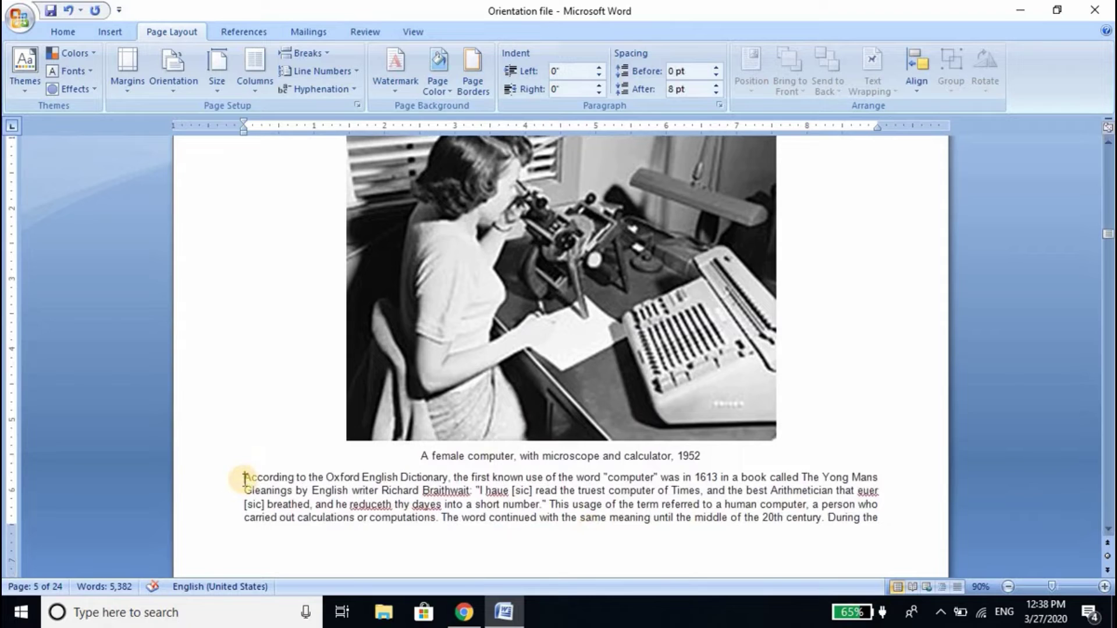
pyautogui.click(244, 482)
pyautogui.press('Return')
pyautogui.press('Return')
pyautogui.press('Return')
pyautogui.press('Return')
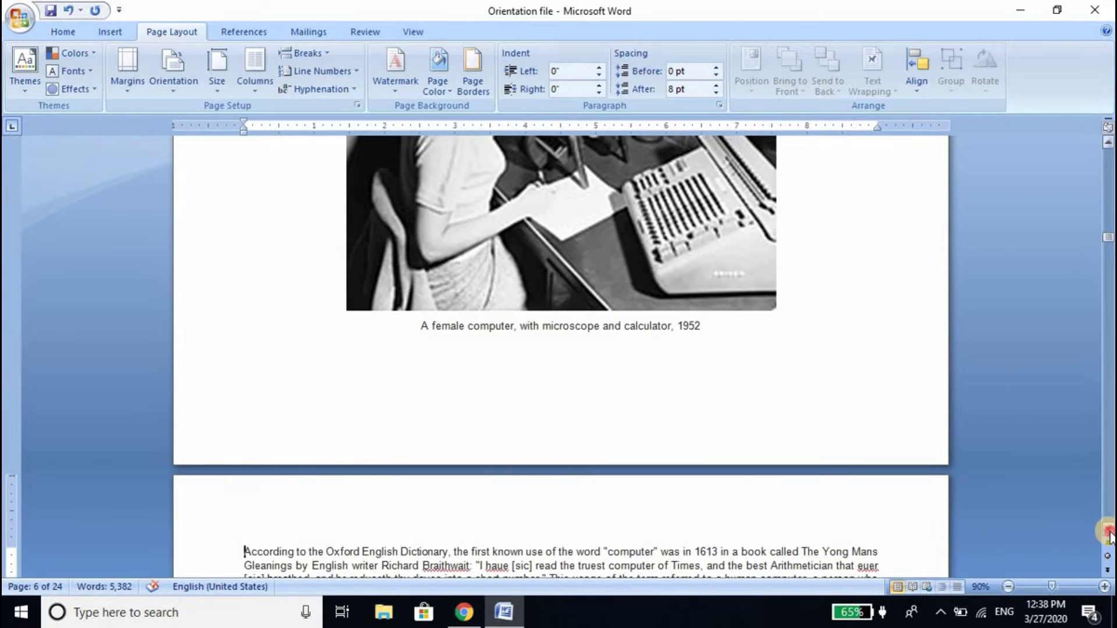
# Step: Insert a Next Page section break before the "According to the Oxford English Dictionary" paragraph and check the section labels in the header area
pyautogui.scroll(-3, 1102, 537)
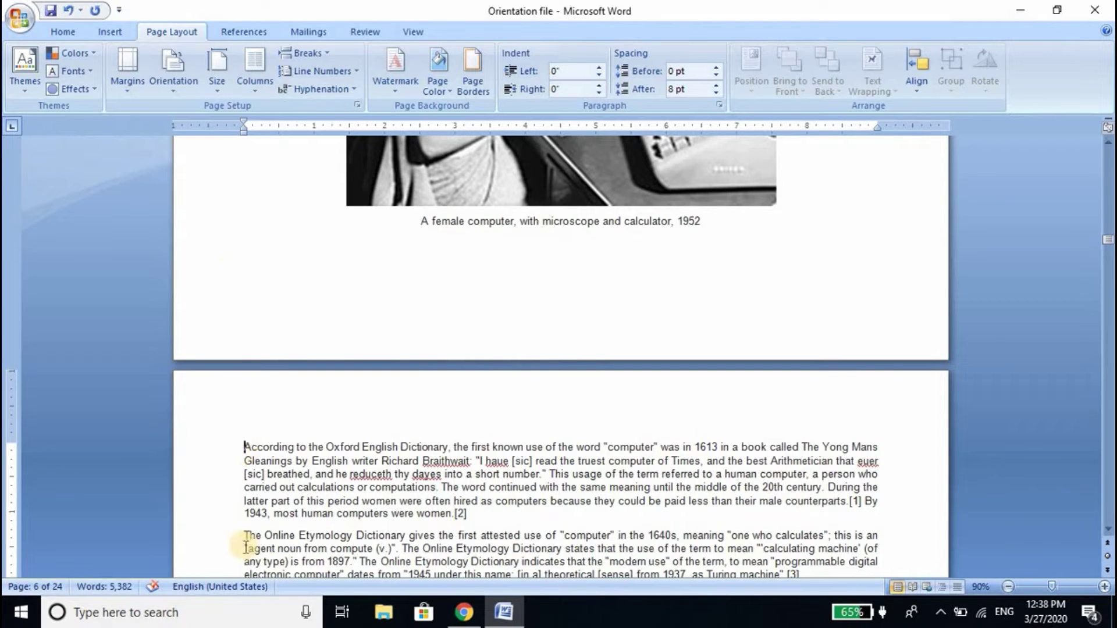
pyautogui.click(311, 53)
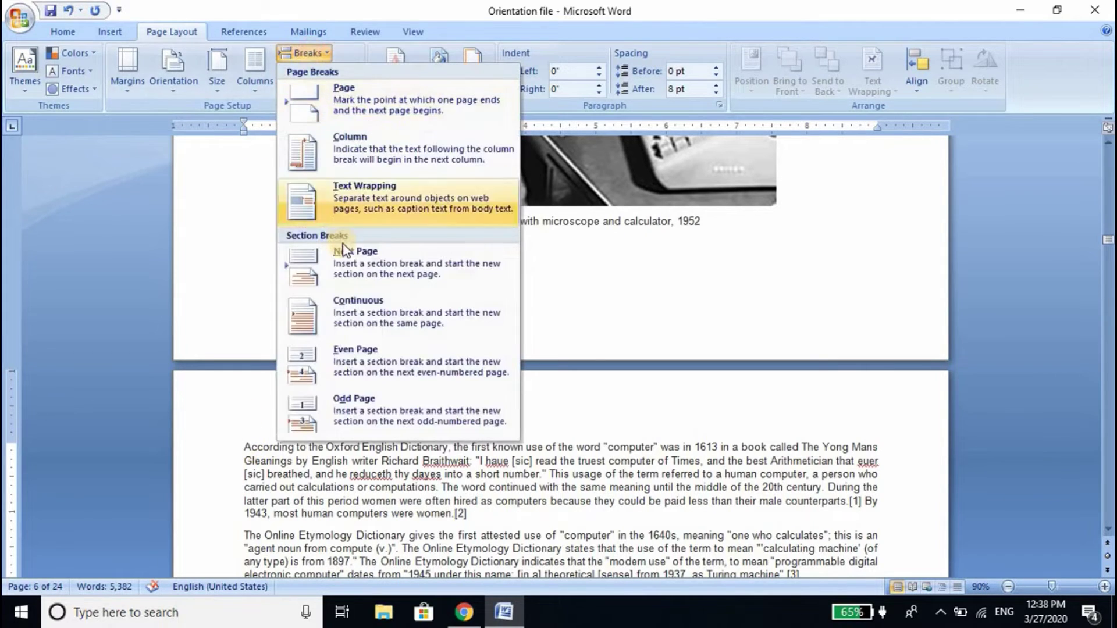
pyautogui.click(355, 259)
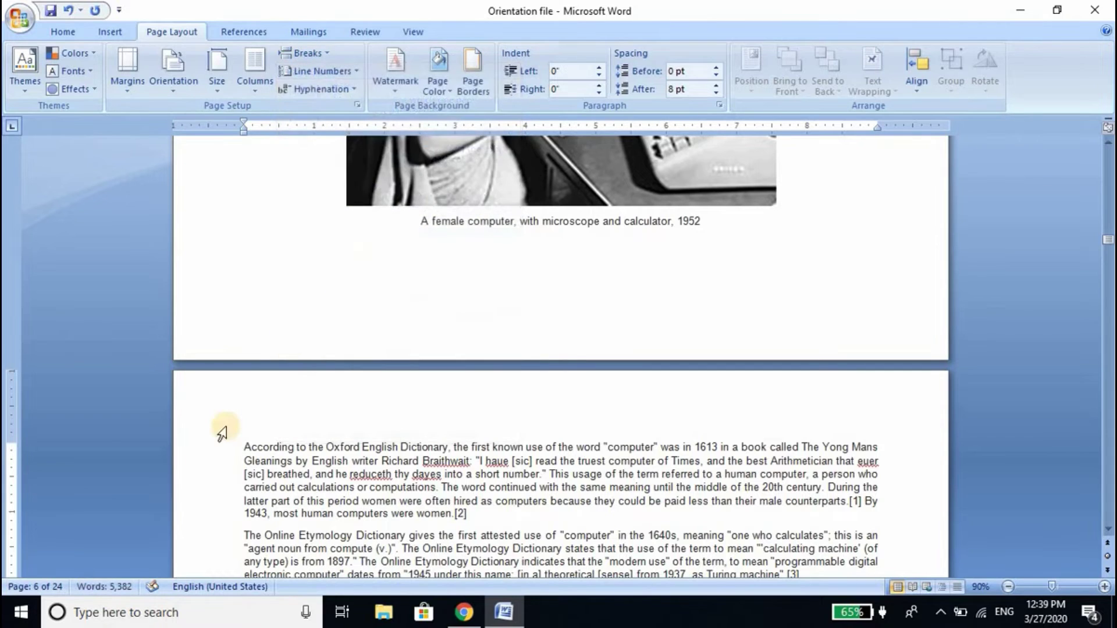
pyautogui.doubleClick(271, 397)
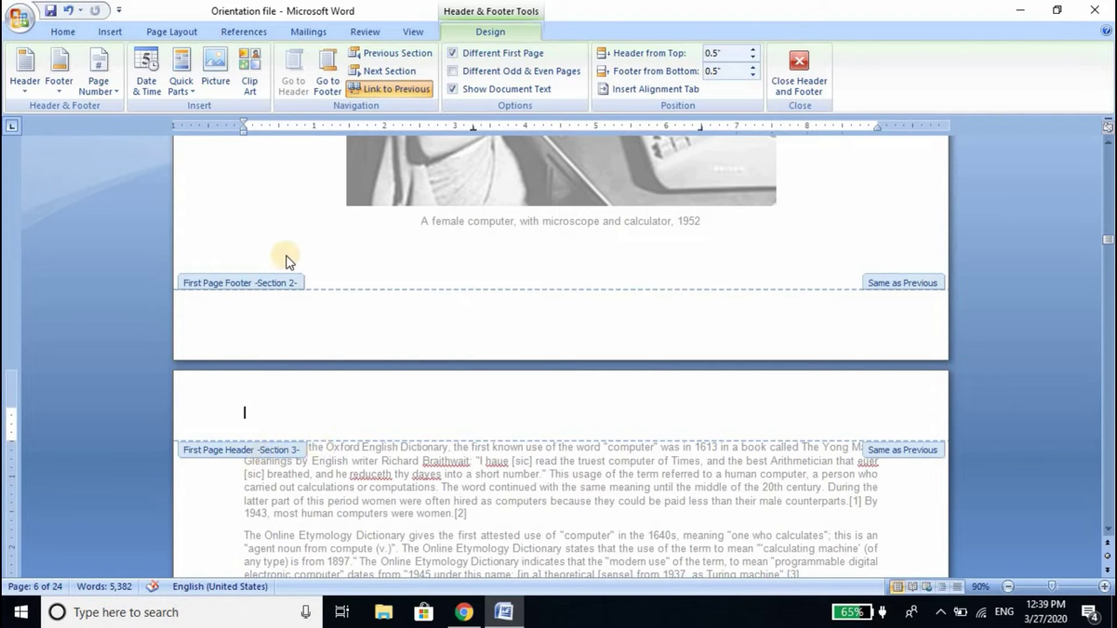
pyautogui.click(819, 68)
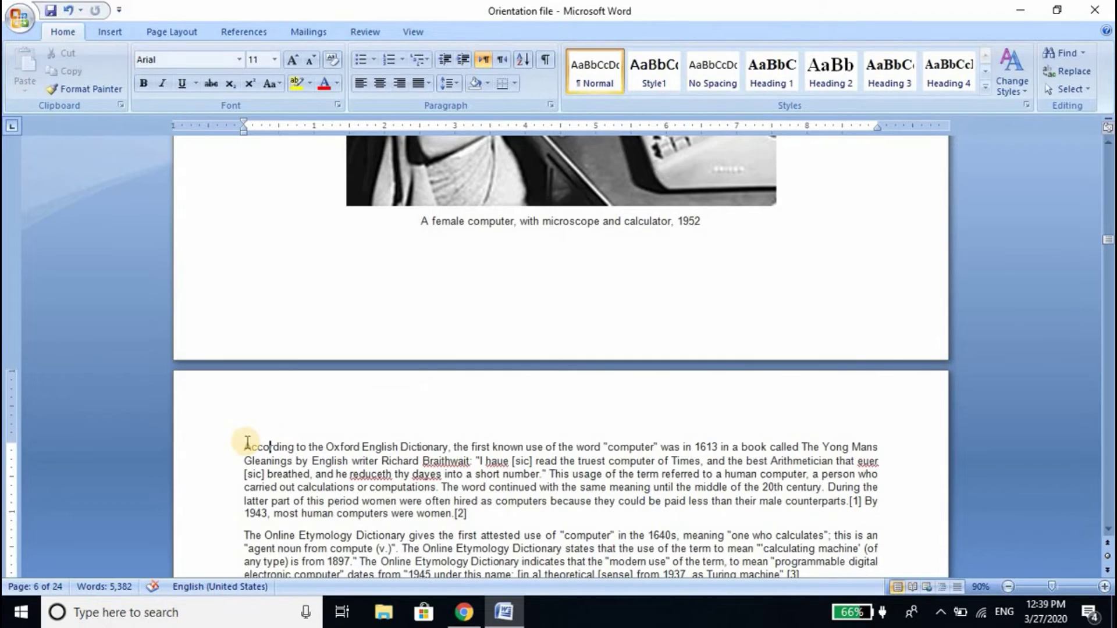
# Step: Set the section starting at the "According to the Oxford English Dictionary" paragraph to Portrait orientation
pyautogui.click(169, 31)
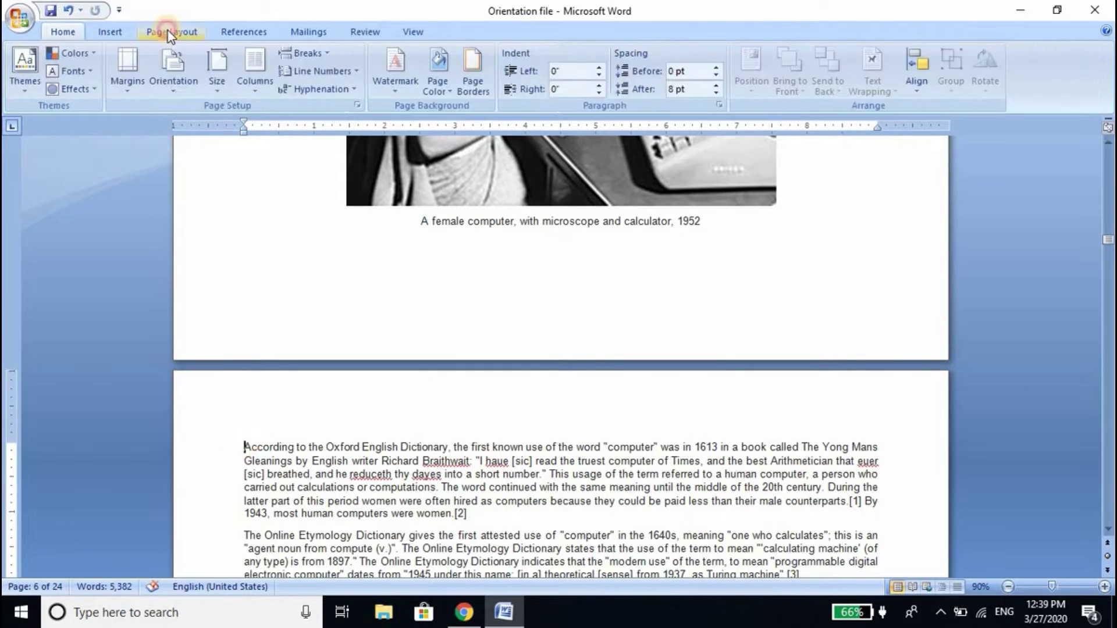
pyautogui.click(179, 75)
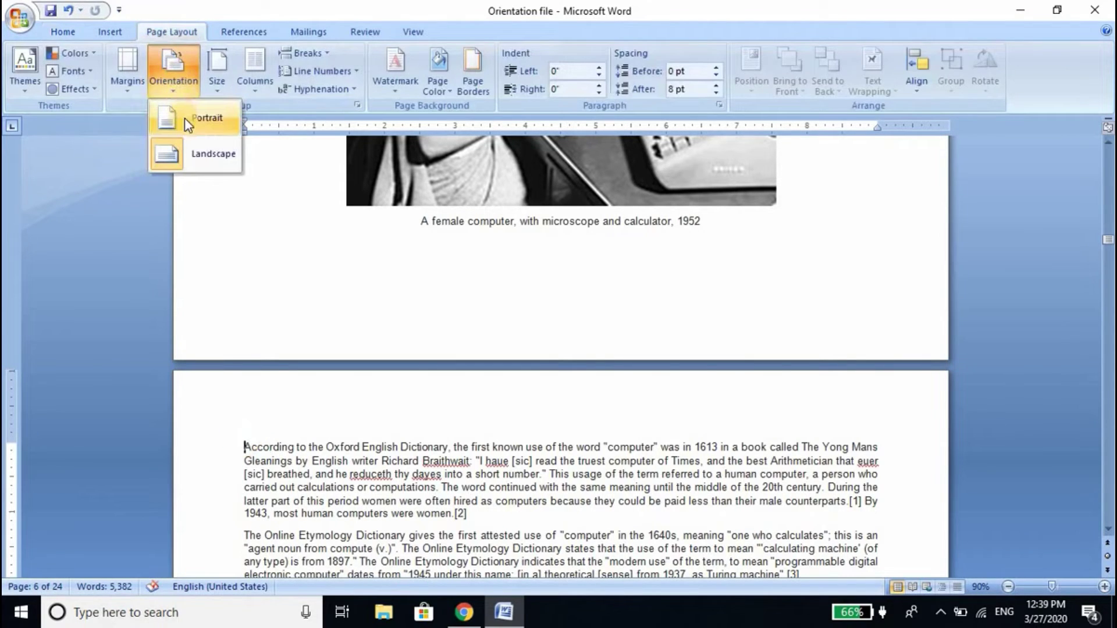
pyautogui.click(184, 118)
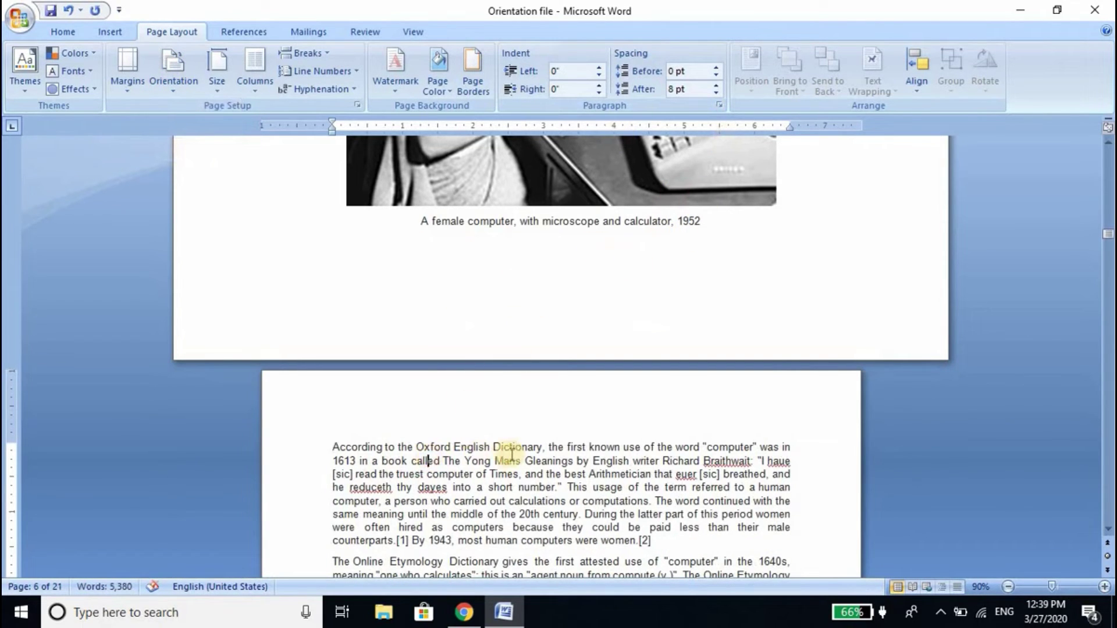
# Step: Examine the Etymology picture page and the pages around it to compare their orientation
pyautogui.click(1108, 143)
pyautogui.scroll(8, 1108, 147)
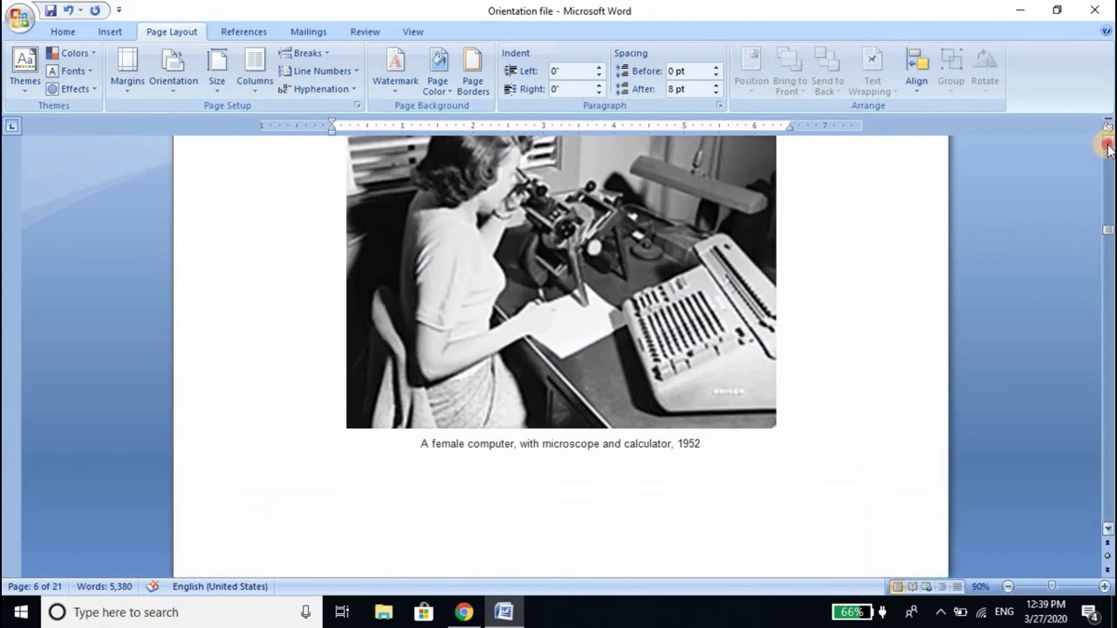
pyautogui.moveTo(1109, 217)
pyautogui.mouseDown()
pyautogui.moveTo(1110, 302)
pyautogui.moveTo(1110, 225)
pyautogui.mouseUp()
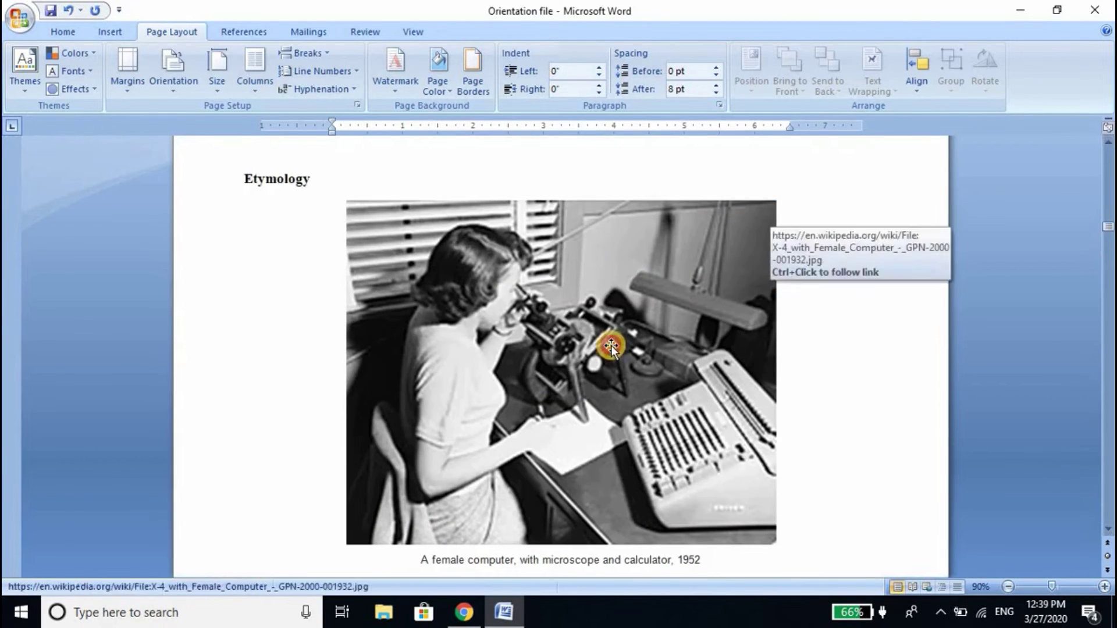
pyautogui.click(611, 345)
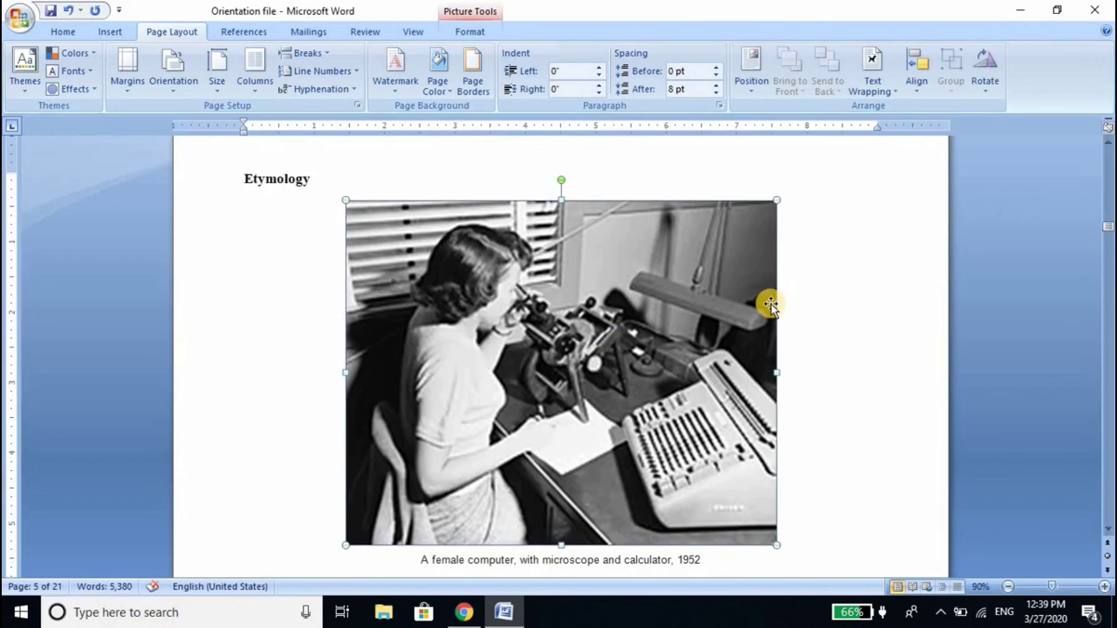
pyautogui.click(802, 291)
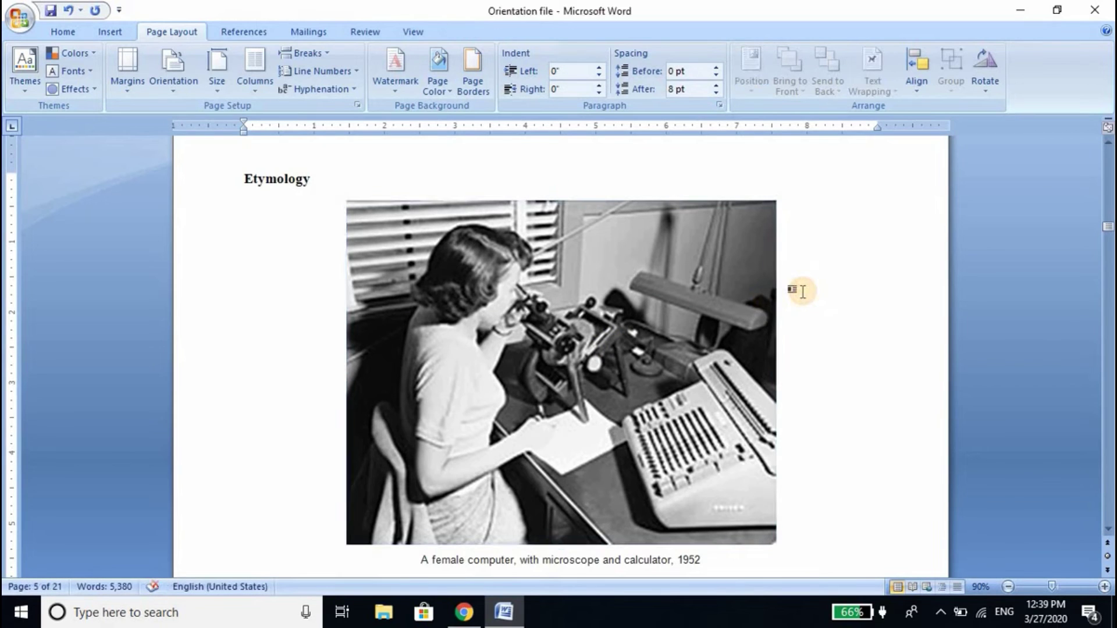
pyautogui.click(827, 229)
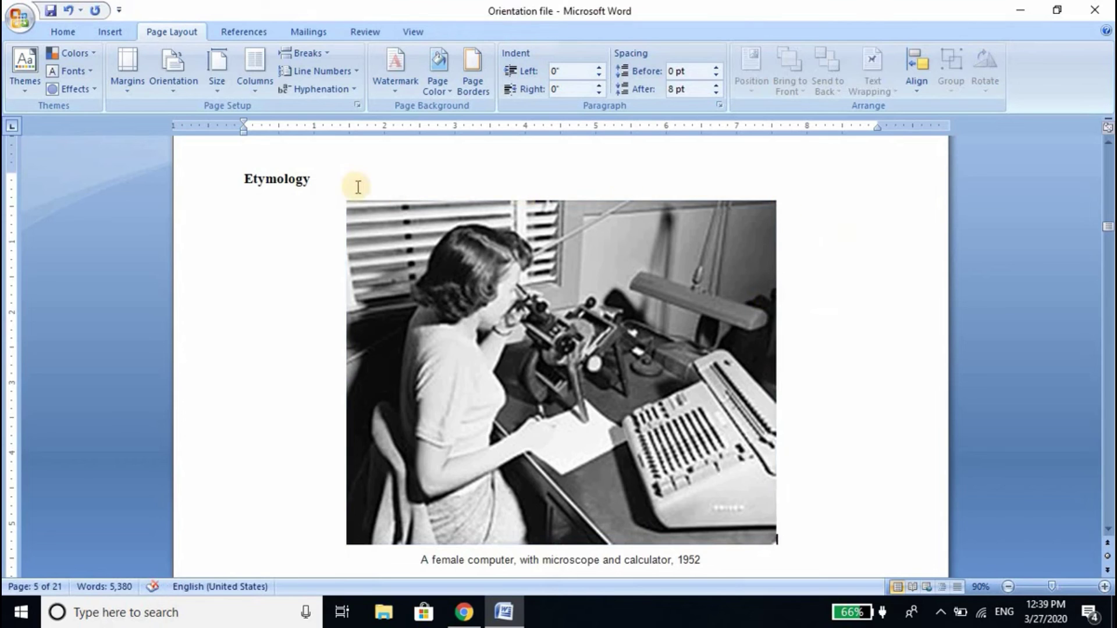
pyautogui.click(313, 168)
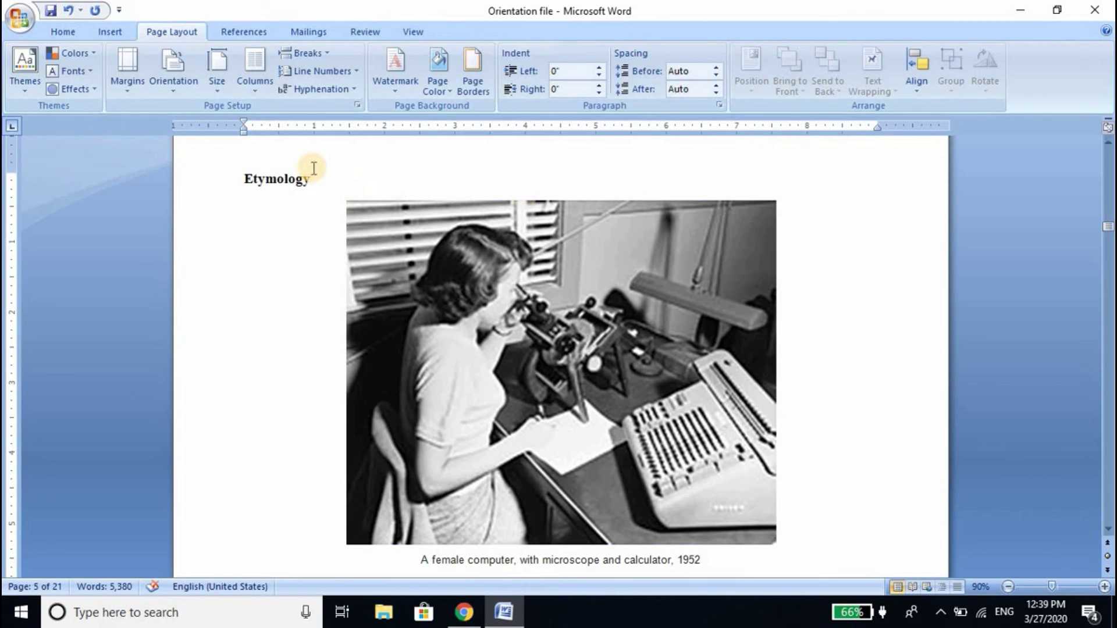